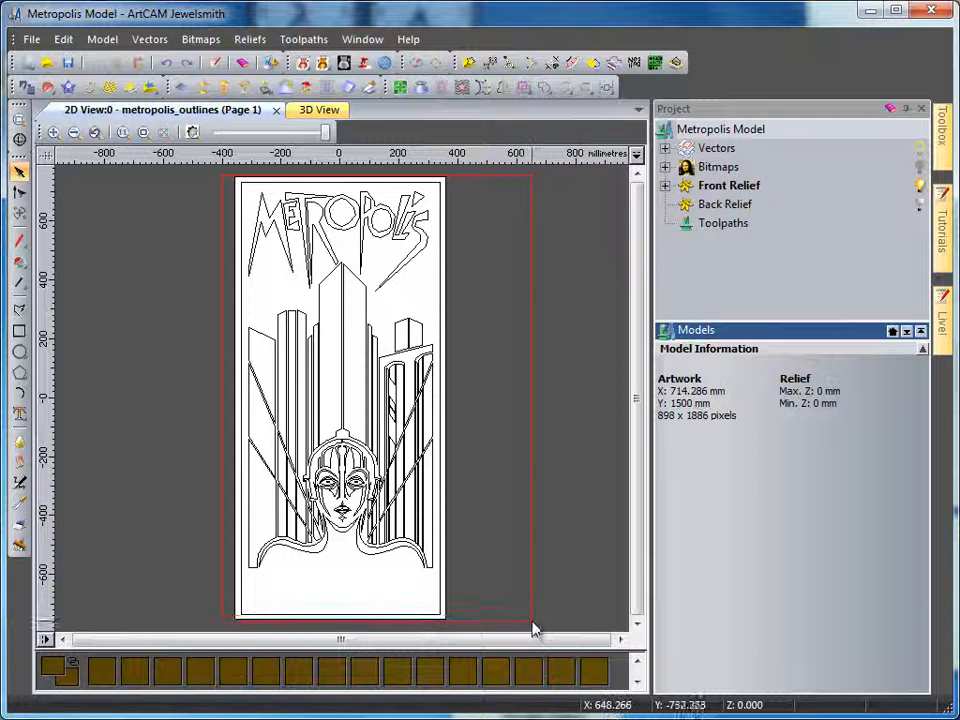
Step: Start a V-Bit Carving toolpath for the selected vectors and assign V-Bit 32 mm 90 degree as the carving tool
{"action": "left_click", "coordinate": [709, 229]}
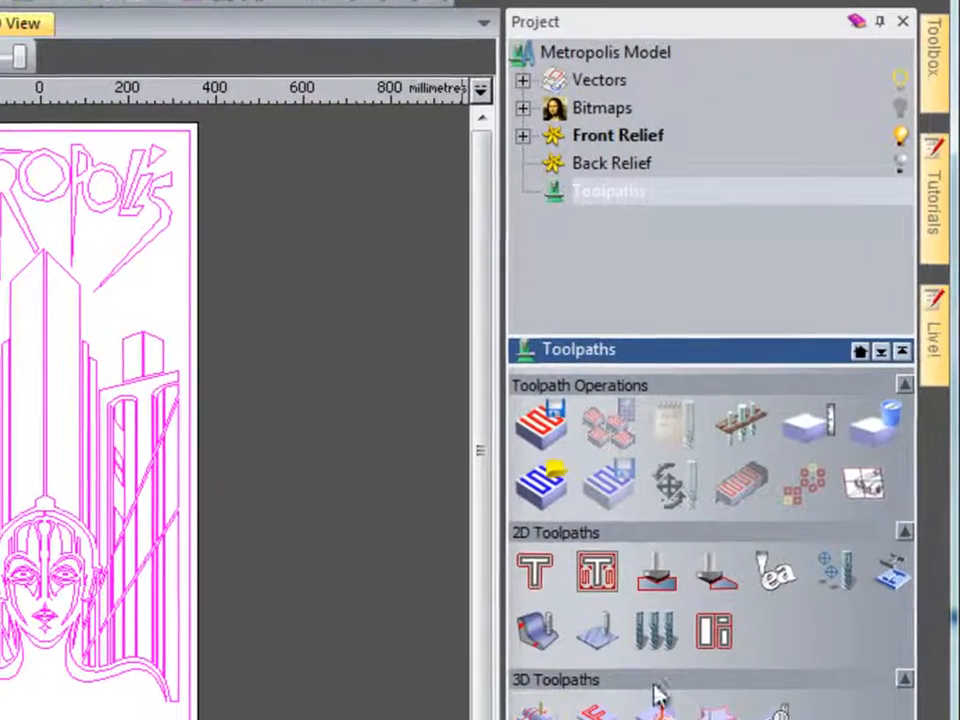
{"action": "left_click", "coordinate": [667, 595]}
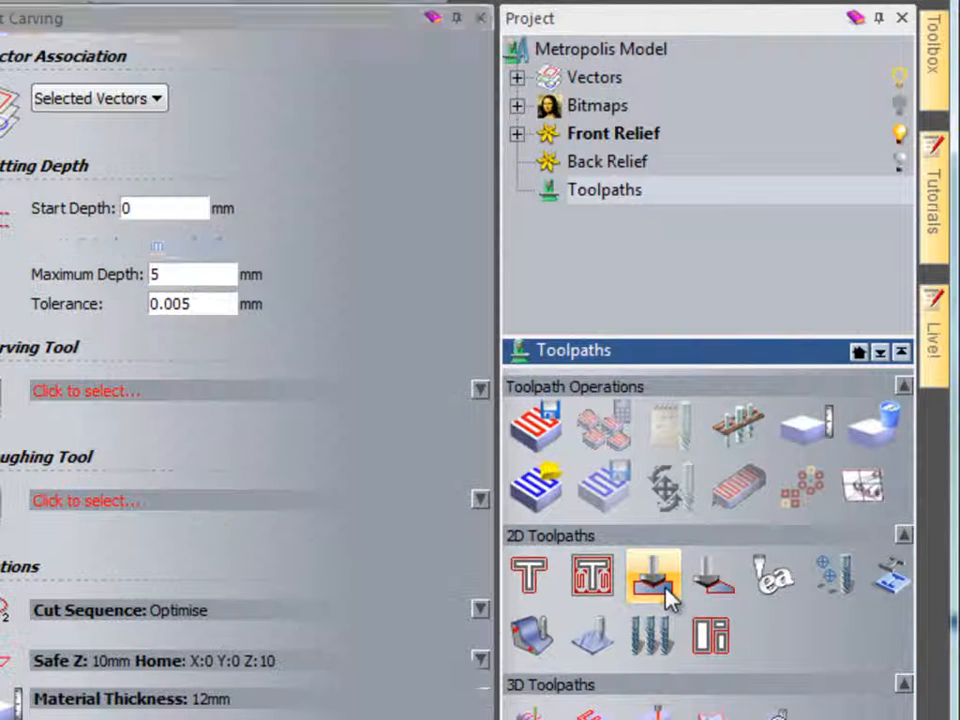
{"action": "left_click", "coordinate": [879, 19]}
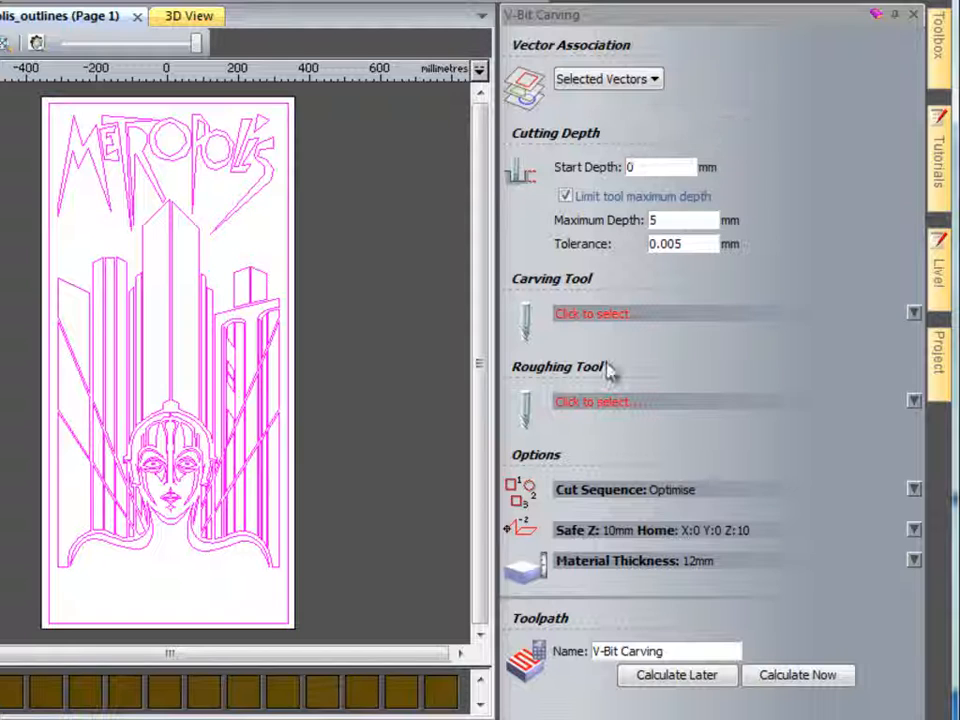
{"action": "left_click", "coordinate": [576, 316]}
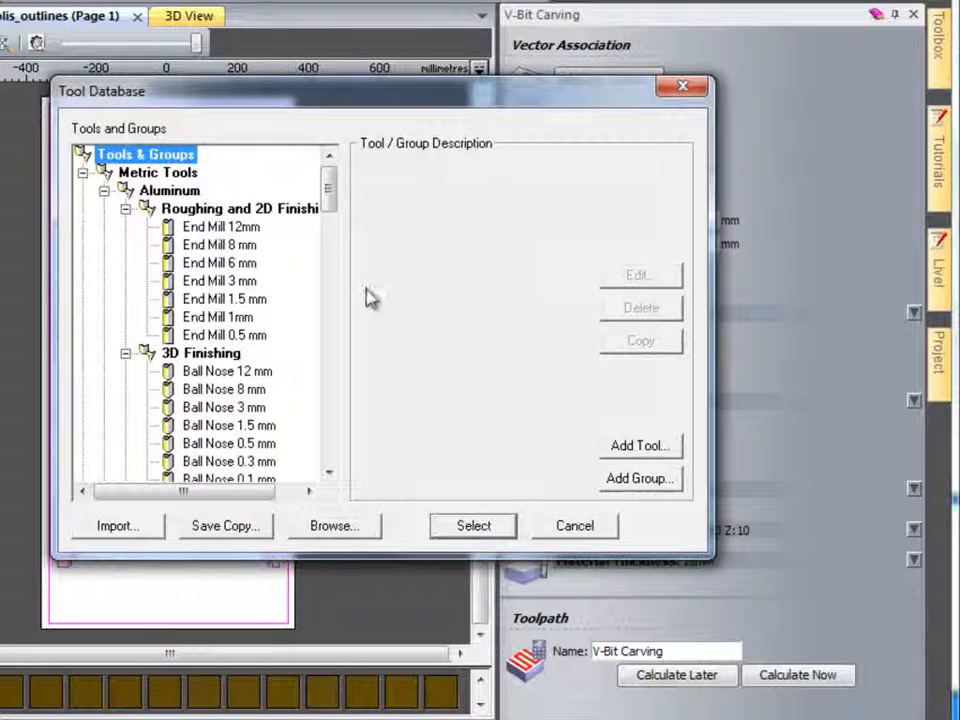
{"action": "left_click_drag", "start_coordinate": [333, 196], "coordinate": [345, 347]}
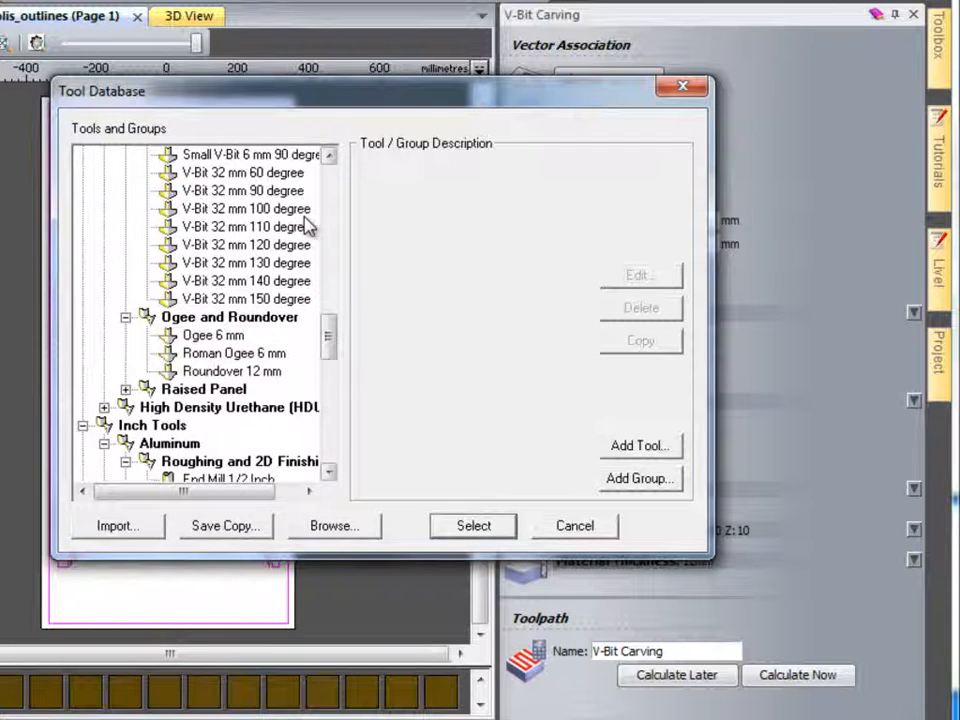
{"action": "left_click", "coordinate": [243, 190]}
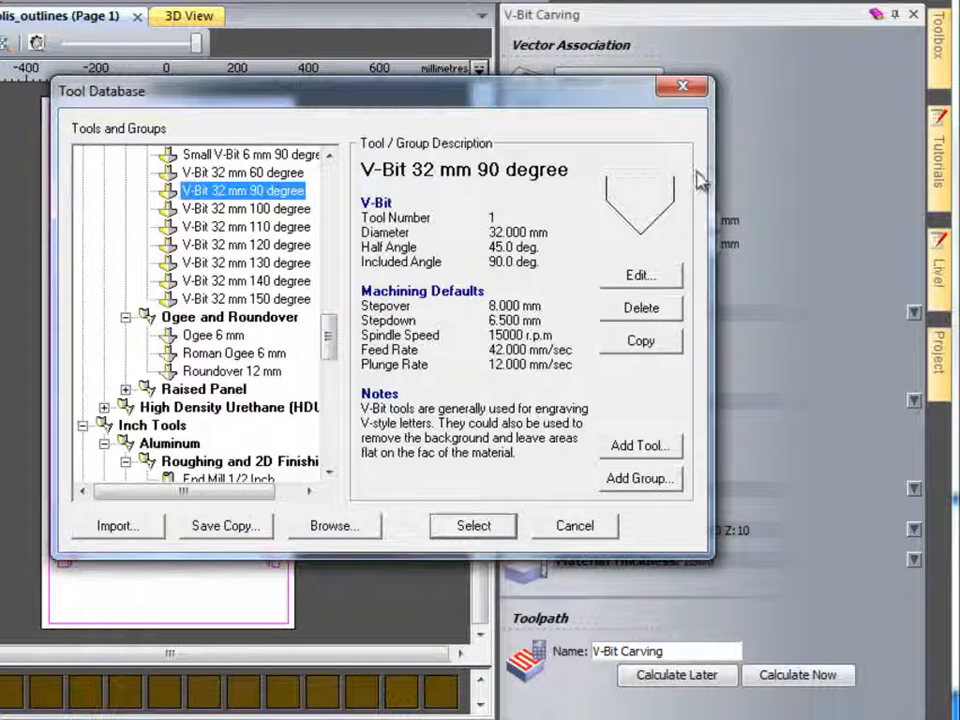
{"action": "left_click", "coordinate": [473, 526]}
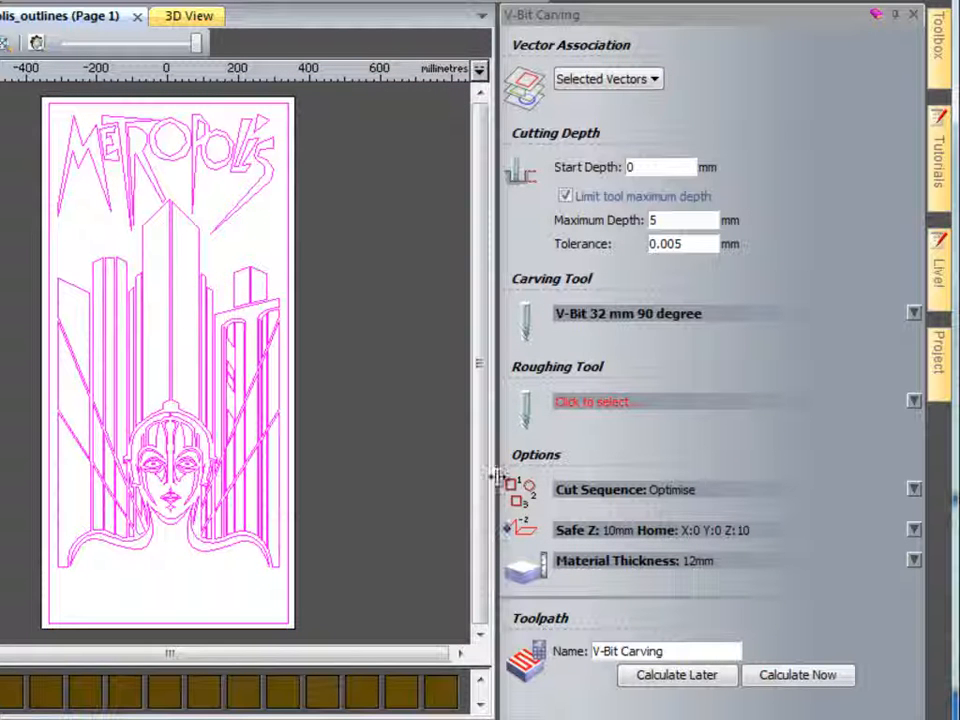
Step: Assign the metric aluminum End Mill 3 mm as the roughing tool of the V-bit carving toolpath
{"action": "left_click", "coordinate": [592, 400]}
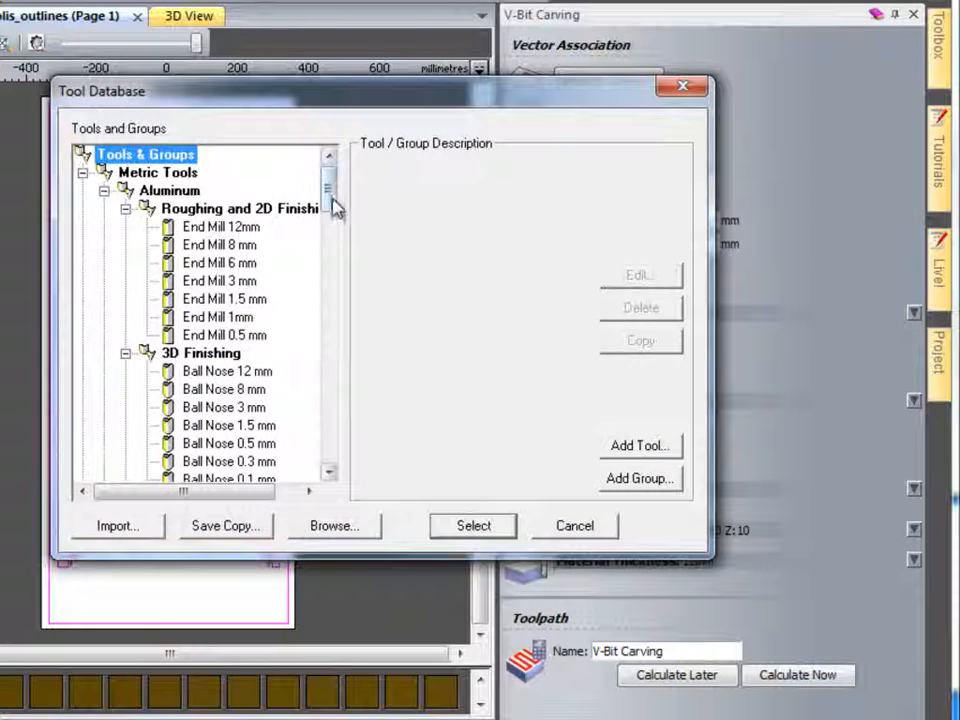
{"action": "mouse_move", "coordinate": [338, 200]}
{"action": "left_mouse_down"}
{"action": "mouse_move", "coordinate": [333, 230]}
{"action": "mouse_move", "coordinate": [345, 204]}
{"action": "left_mouse_up"}
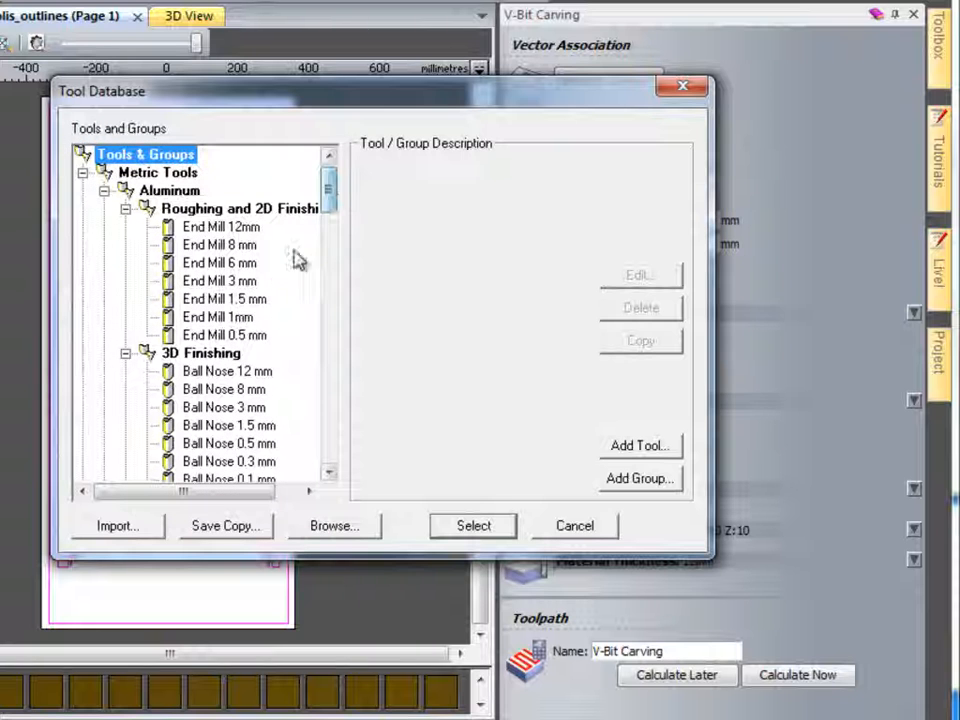
{"action": "left_click", "coordinate": [220, 281]}
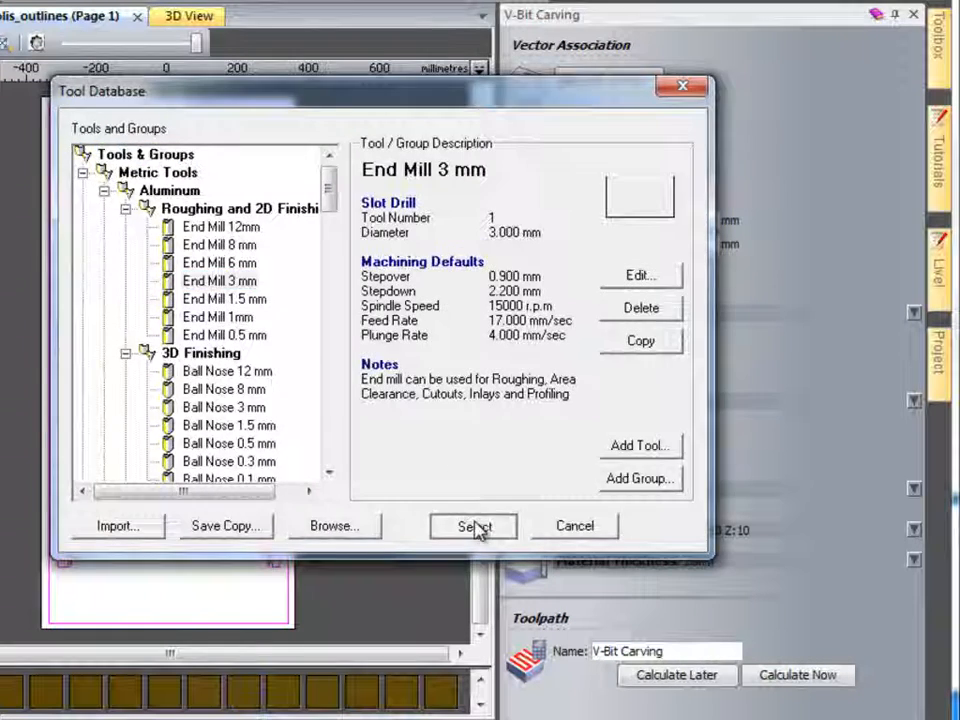
{"action": "left_click", "coordinate": [473, 526]}
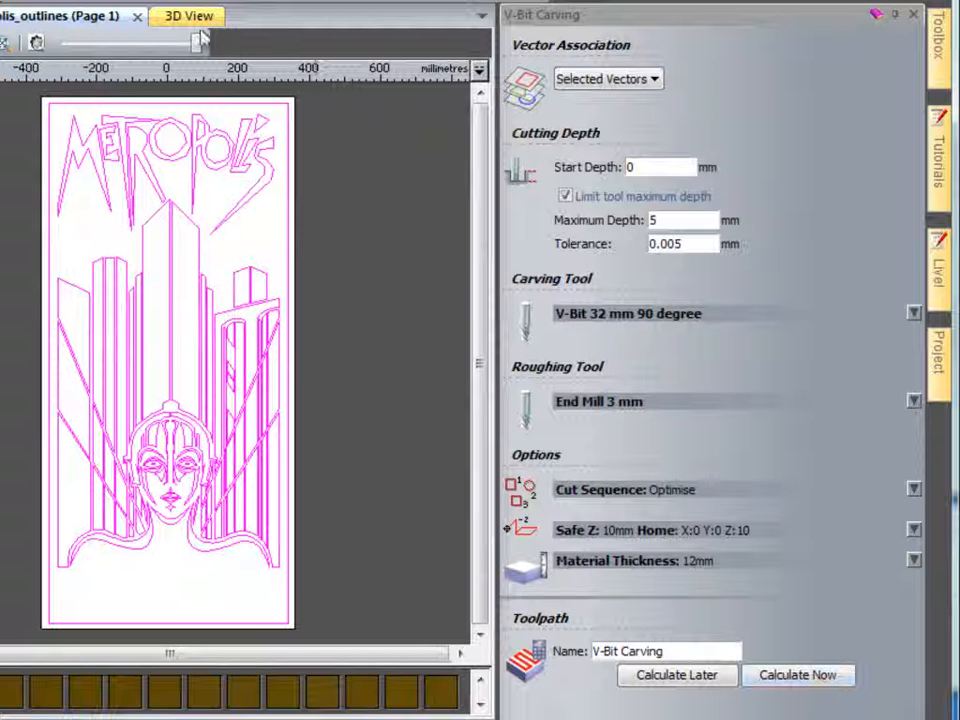
Step: Switch to the 3D view and calculate the V-bit carving toolpath immediately
{"action": "left_click", "coordinate": [165, 19]}
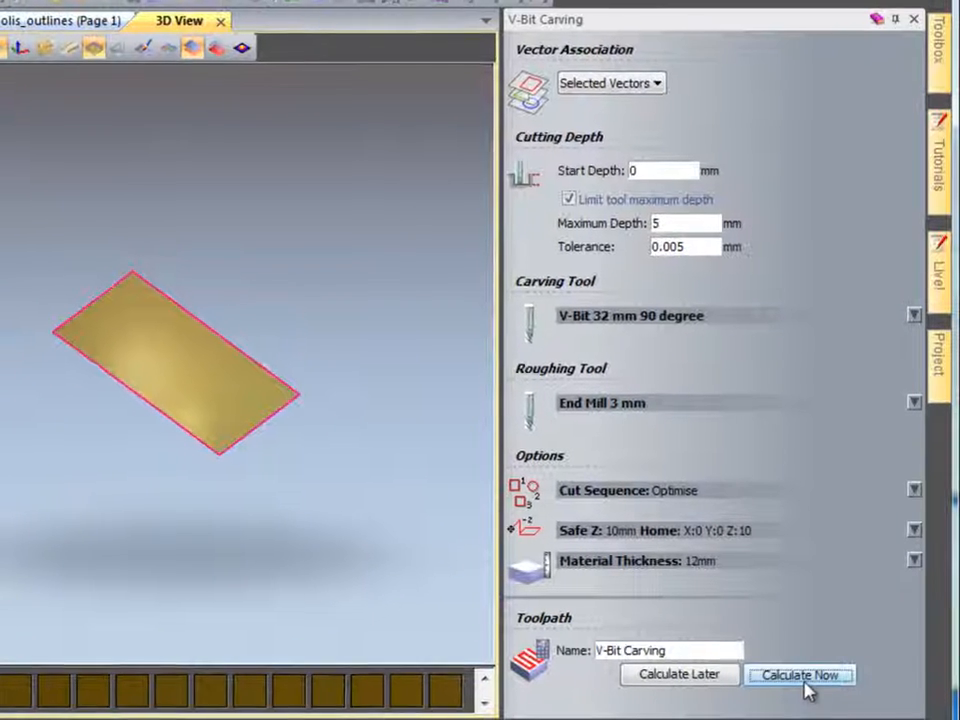
{"action": "left_click", "coordinate": [797, 674]}
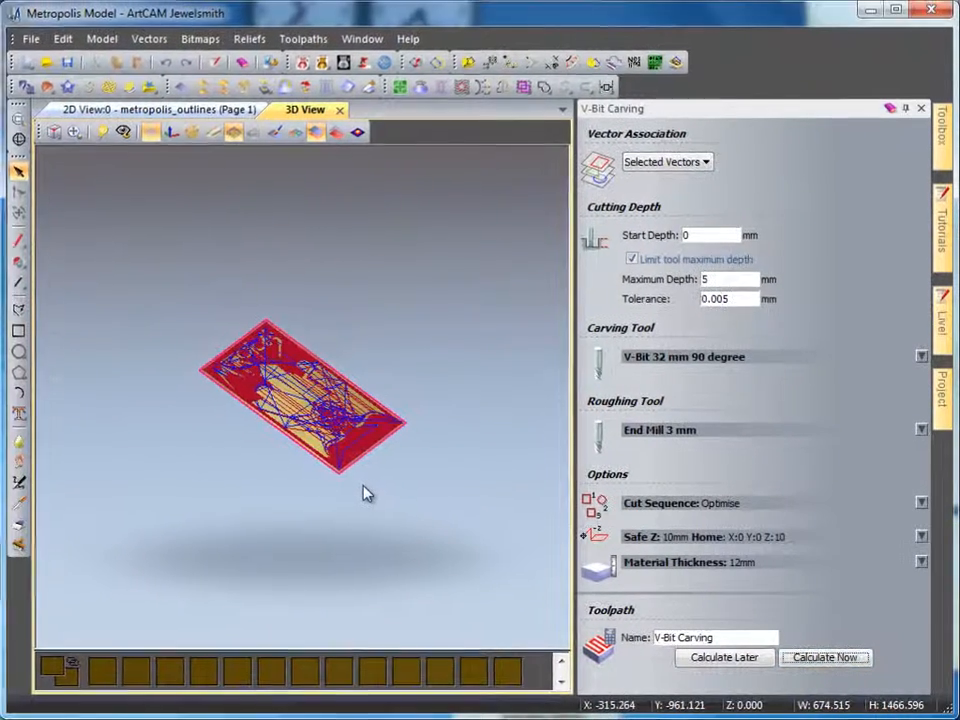
{"action": "scroll", "coordinate": [364, 493], "scroll_direction": "up", "scroll_amount": 5}
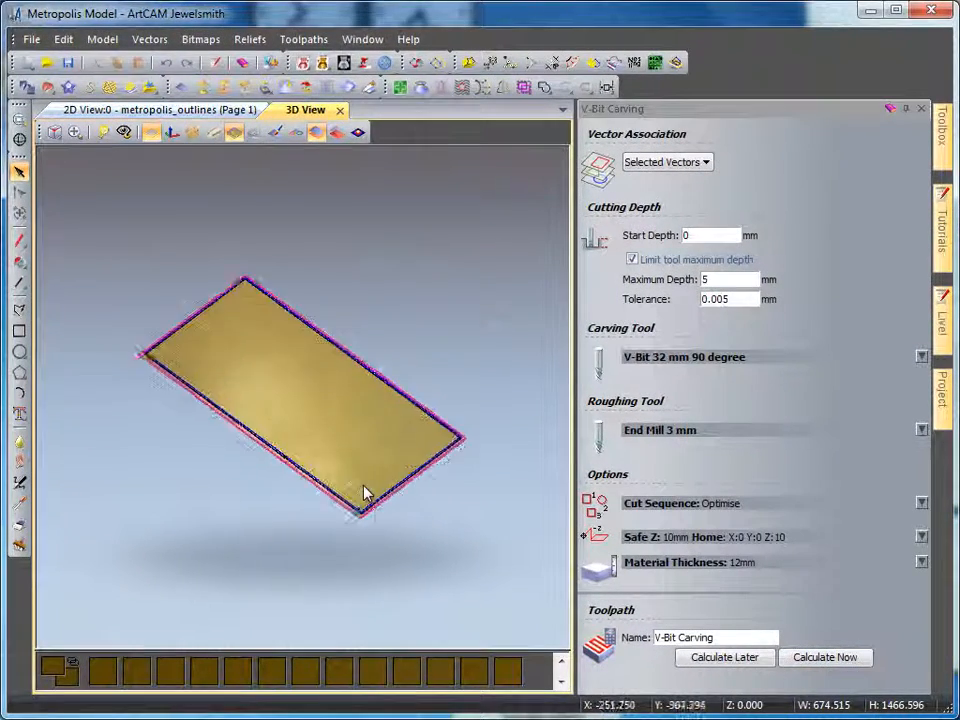
{"action": "middle_click_drag", "start_coordinate": [490, 571], "coordinate": [381, 507]}
{"action": "scroll", "coordinate": [395, 545], "scroll_direction": "up", "scroll_amount": 2}
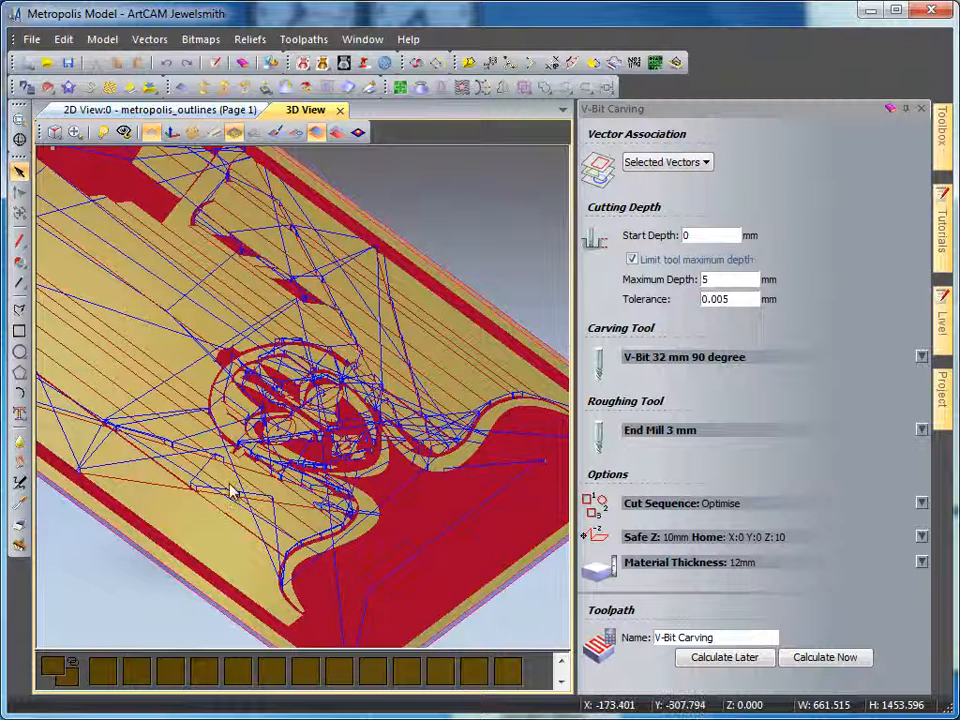
{"action": "middle_click_drag", "start_coordinate": [230, 490], "coordinate": [414, 527]}
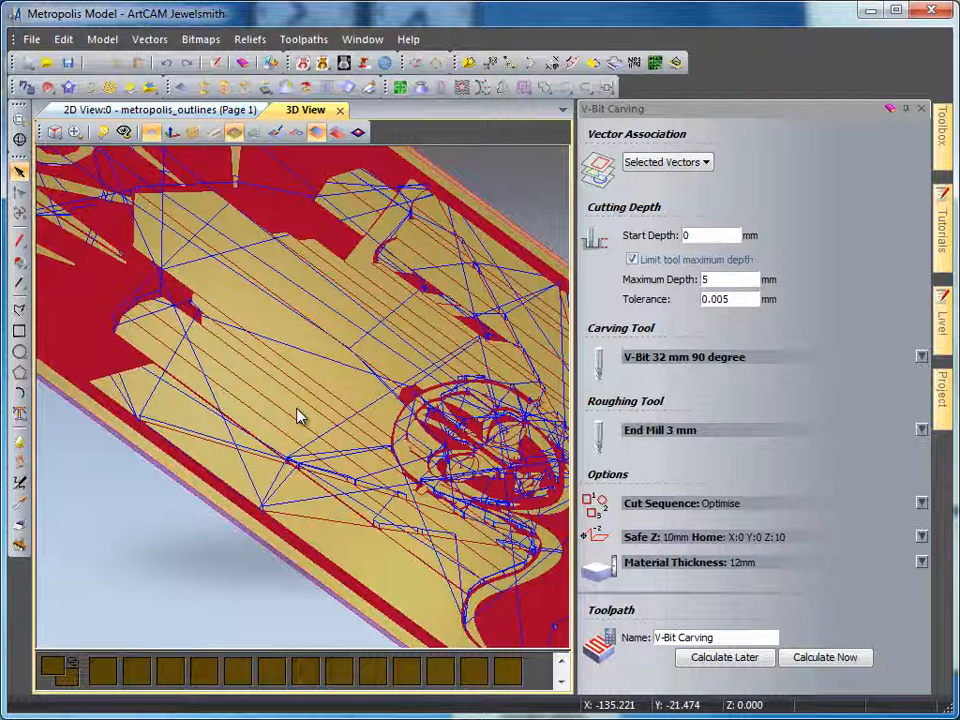
Step: Display the Simulation toolbar
{"action": "right_click", "coordinate": [450, 170]}
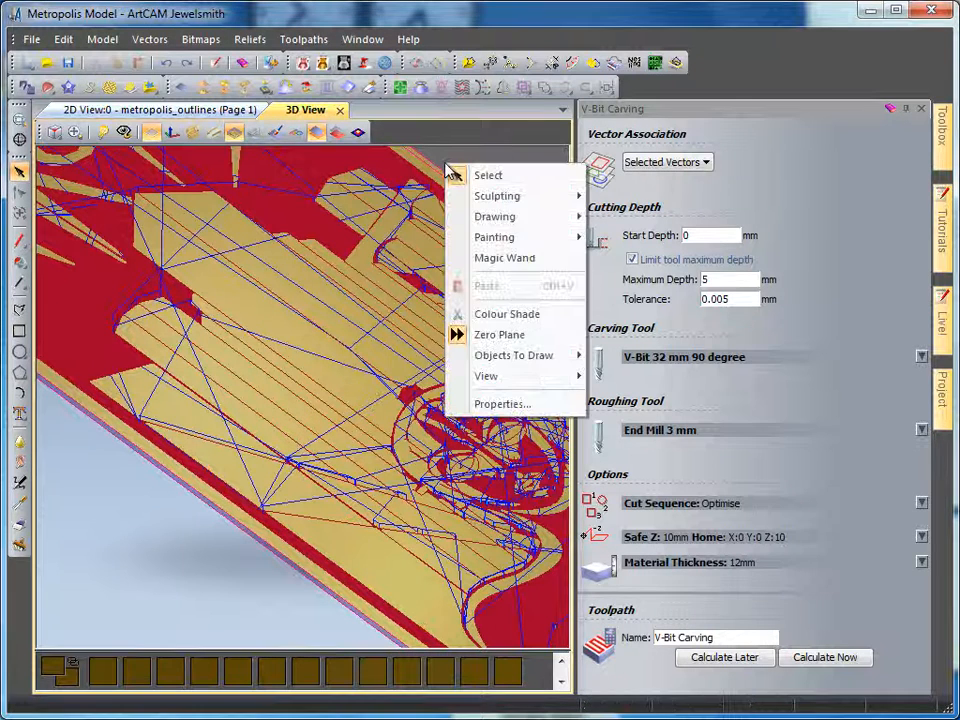
{"action": "right_click", "coordinate": [744, 64]}
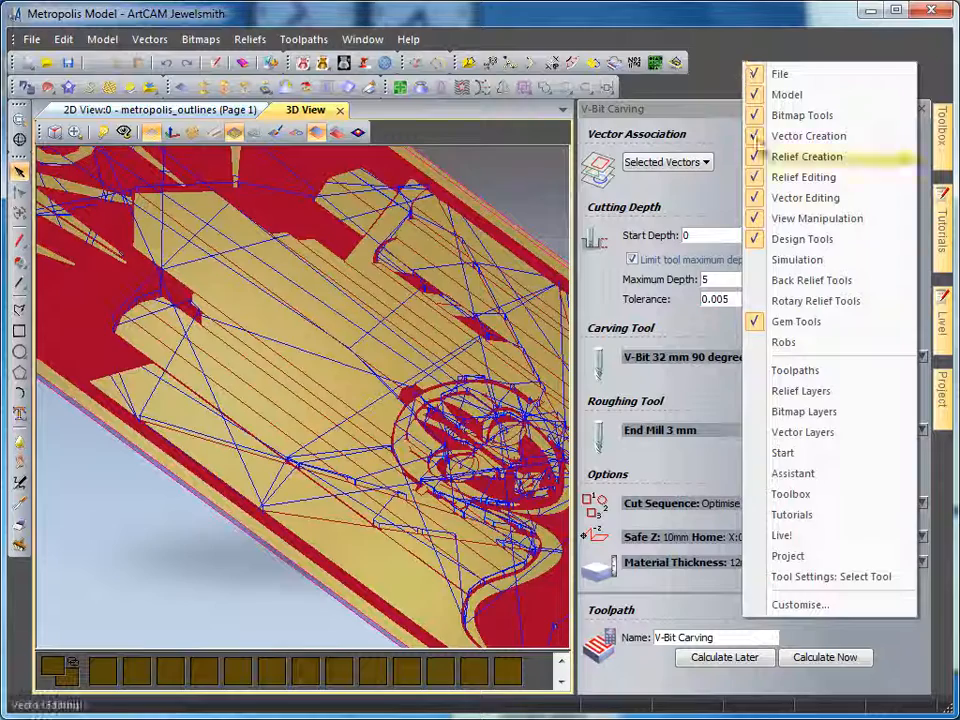
{"action": "left_click", "coordinate": [797, 259]}
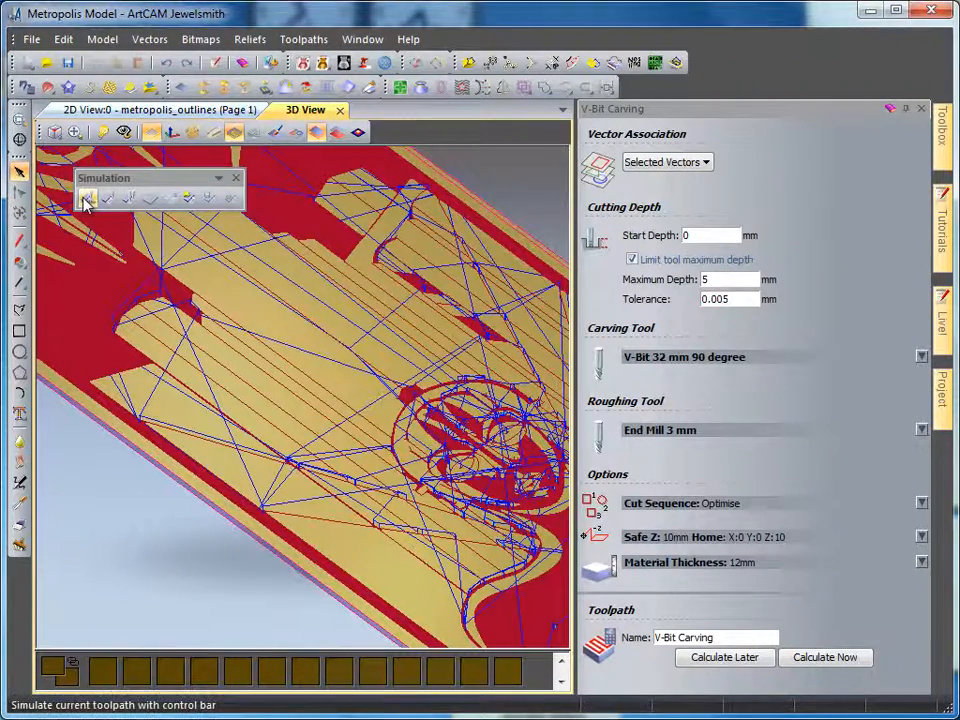
Step: Simulate the current toolpath with the control bar on the whole model at Standard resolution, running it in fast forward
{"action": "left_click", "coordinate": [87, 197]}
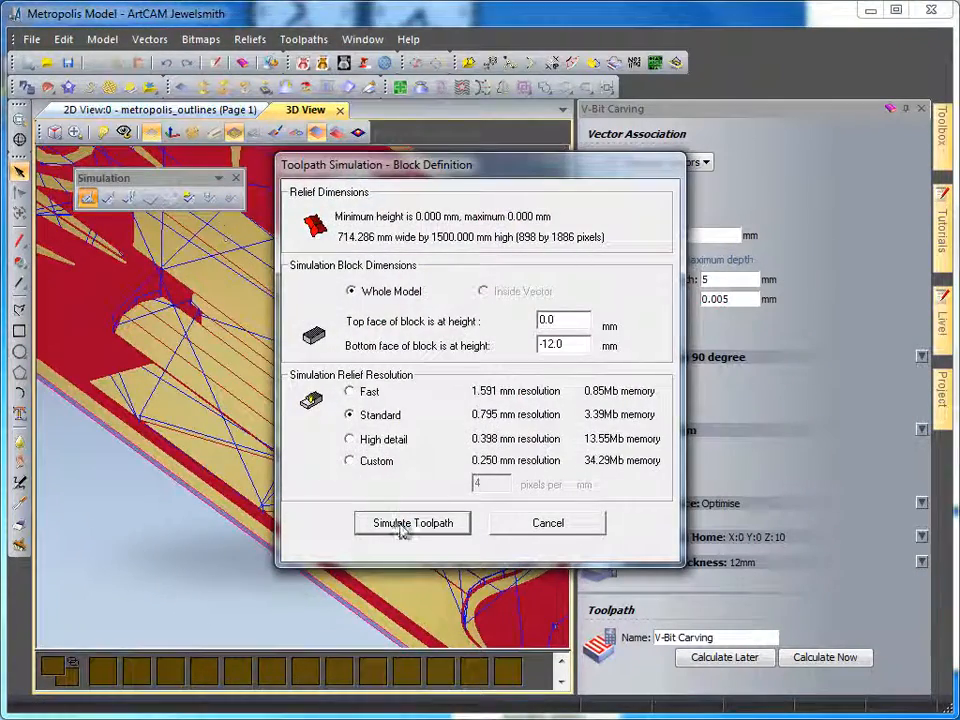
{"action": "left_click", "coordinate": [401, 524]}
{"action": "left_click_drag", "start_coordinate": [948, 262], "coordinate": [148, 288]}
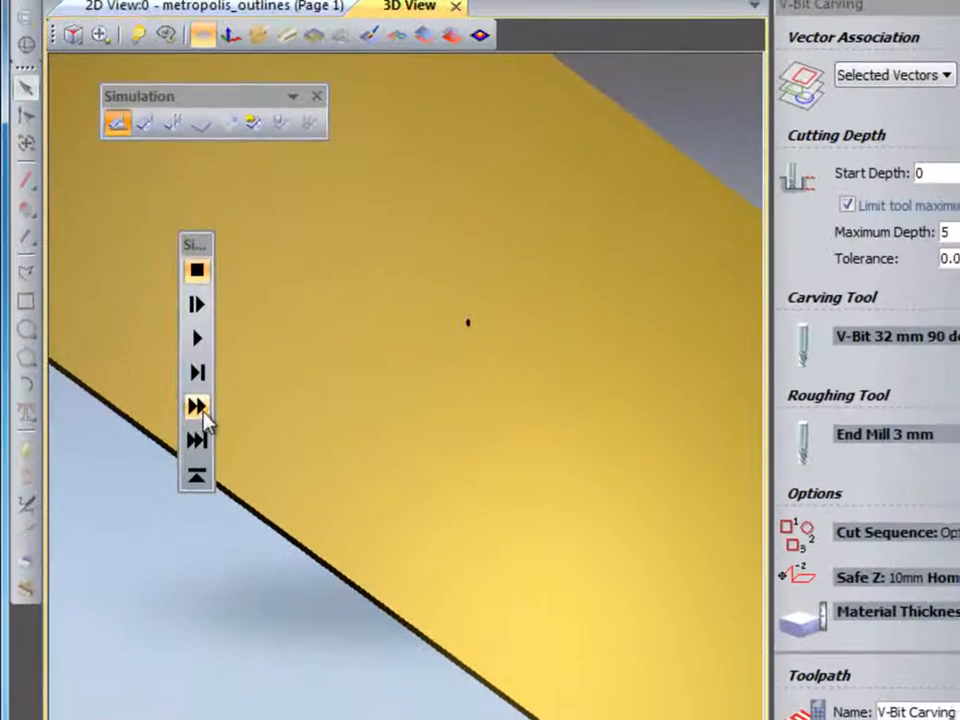
{"action": "left_click", "coordinate": [196, 340]}
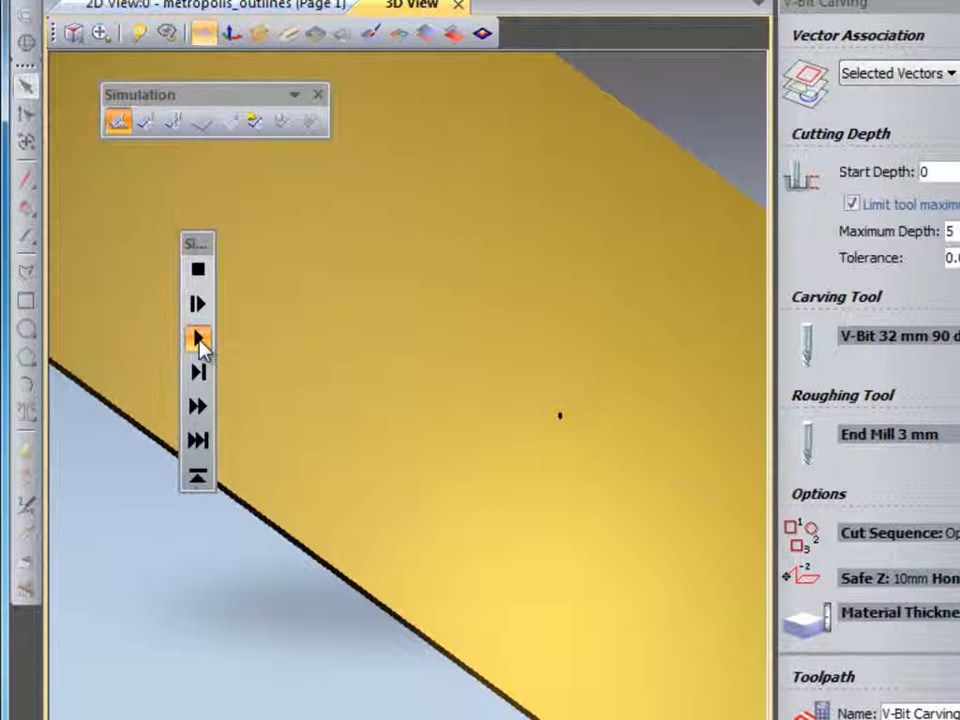
{"action": "left_click", "coordinate": [197, 407]}
Step: Examine the simulated roughing cuts around the face, shoulders, buildings and lettering from several angles and close up
{"action": "scroll", "coordinate": [540, 546], "scroll_direction": "down", "scroll_amount": 5}
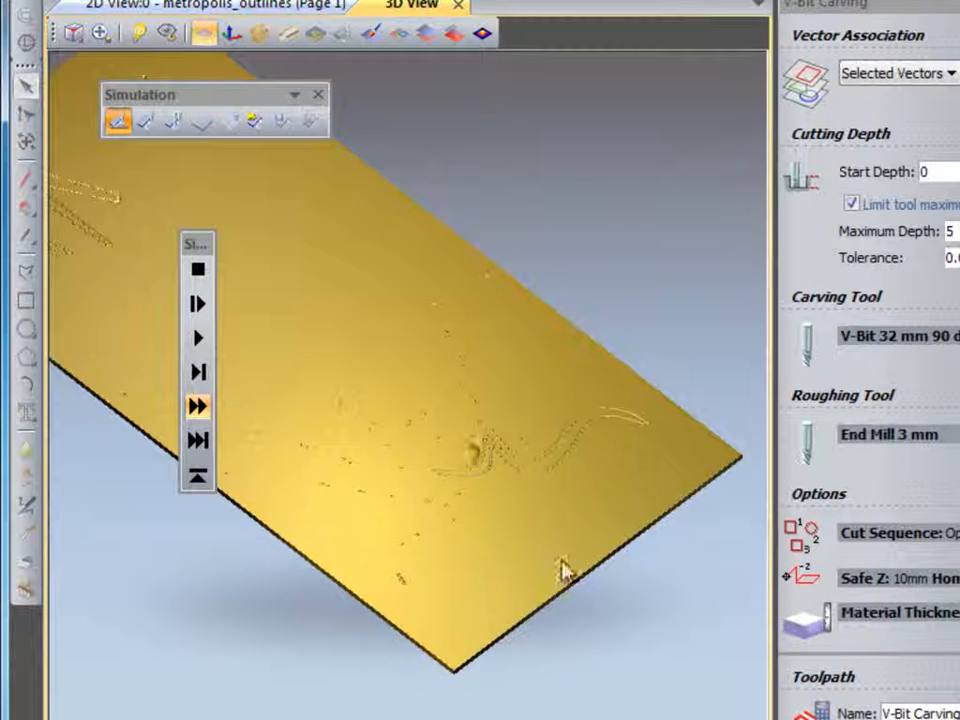
{"action": "left_click_drag", "start_coordinate": [561, 570], "coordinate": [454, 686]}
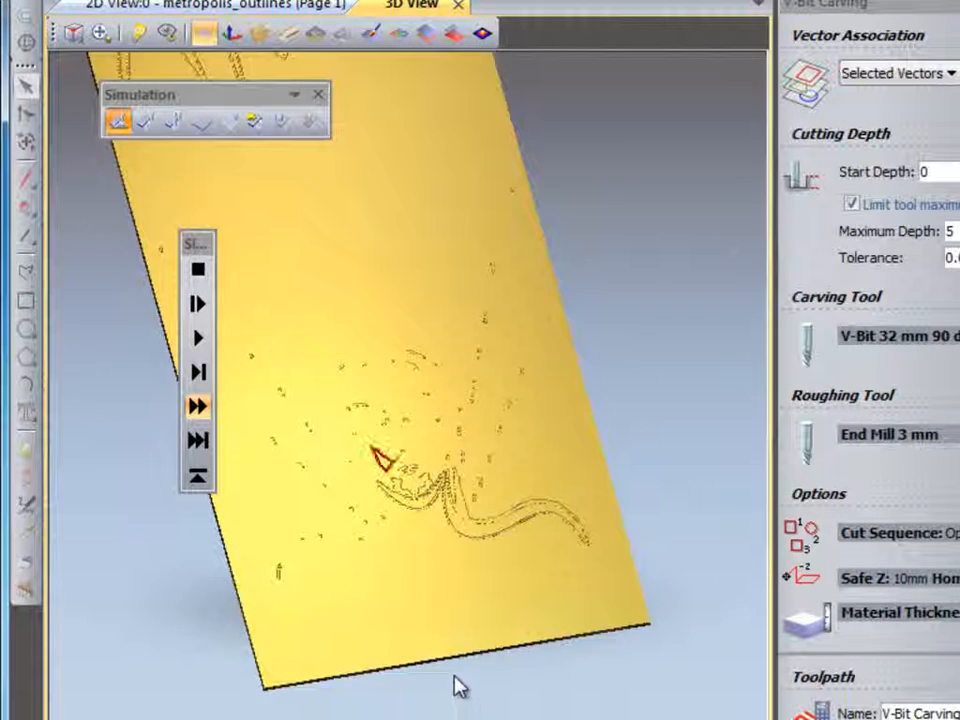
{"action": "scroll", "coordinate": [457, 683], "scroll_direction": "up", "scroll_amount": 4}
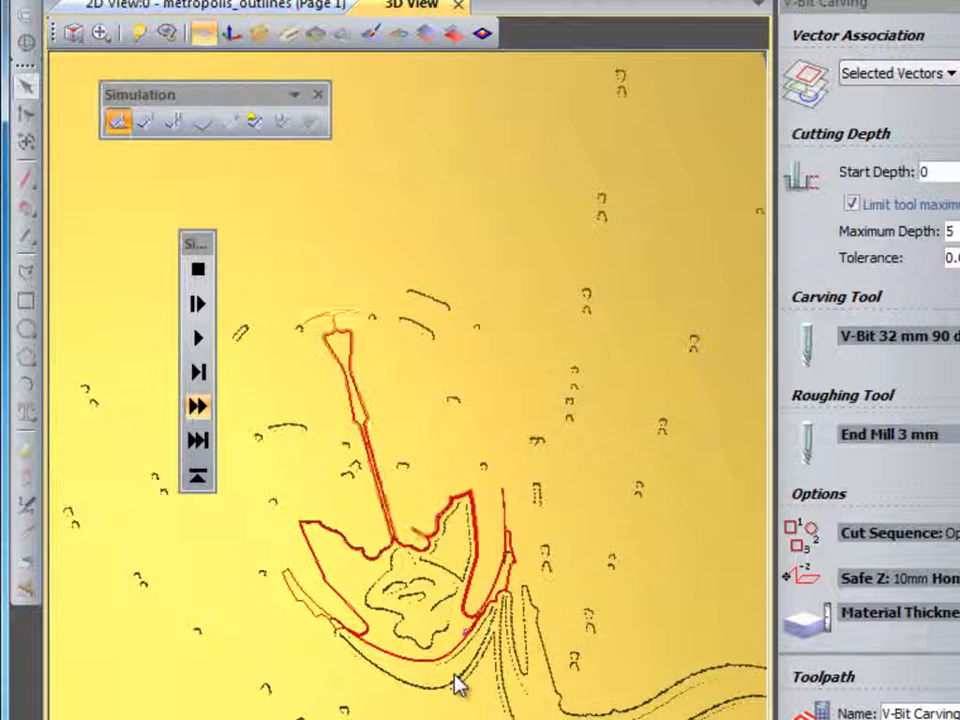
{"action": "scroll", "coordinate": [343, 628], "scroll_direction": "down", "scroll_amount": 3}
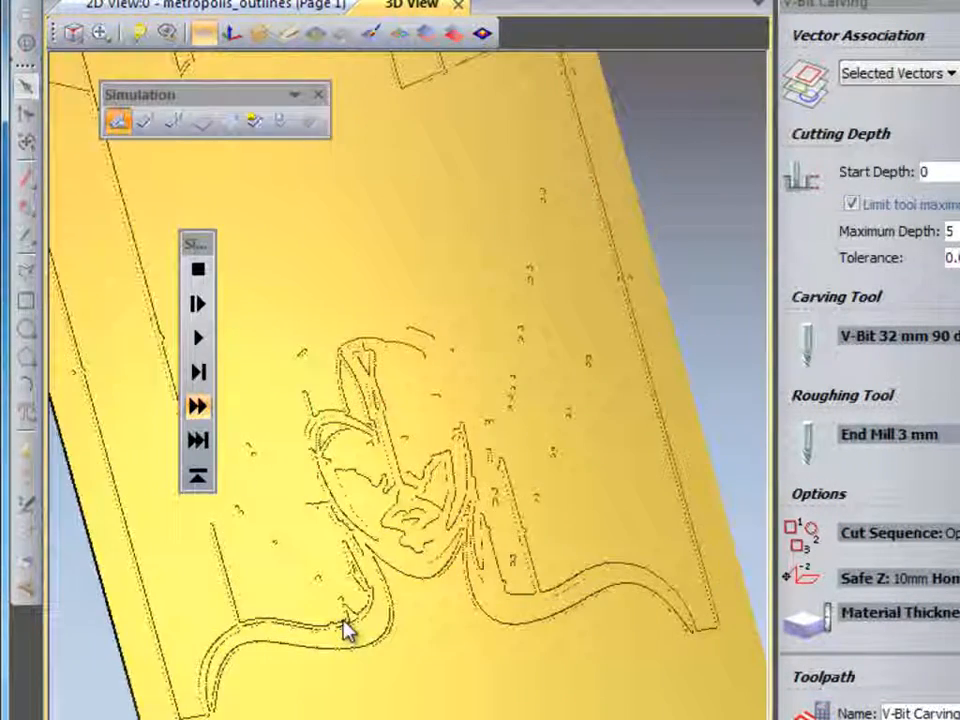
{"action": "scroll", "coordinate": [343, 628], "scroll_direction": "down", "scroll_amount": 3}
{"action": "left_click_drag", "start_coordinate": [311, 549], "coordinate": [430, 558]}
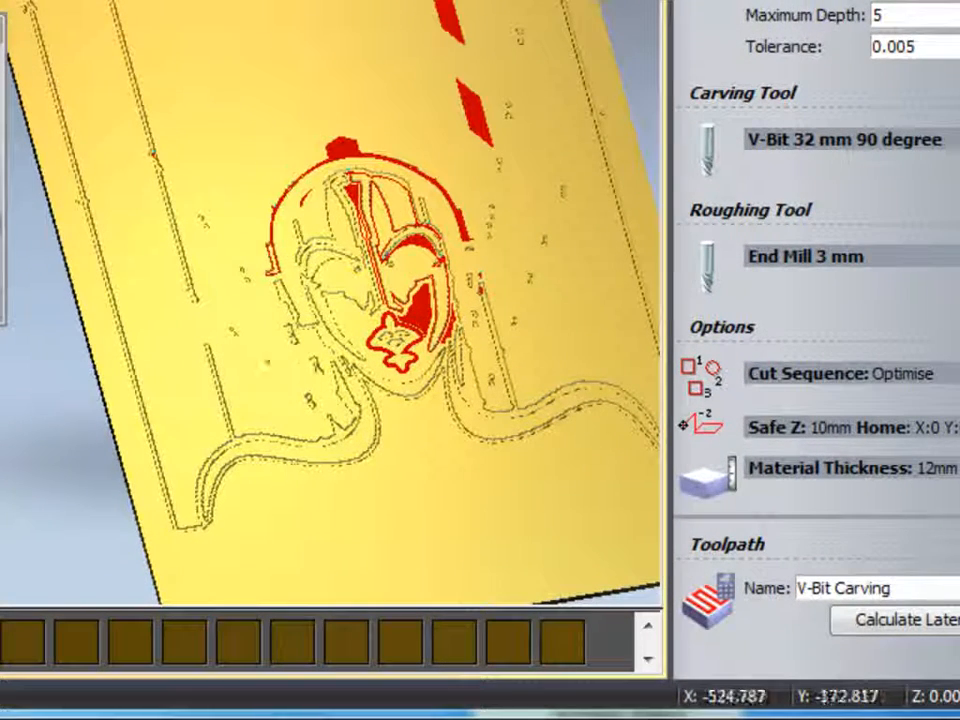
{"action": "middle_click_drag", "start_coordinate": [423, 200], "coordinate": [442, 556]}
{"action": "scroll", "coordinate": [369, 475], "scroll_direction": "down", "scroll_amount": 1}
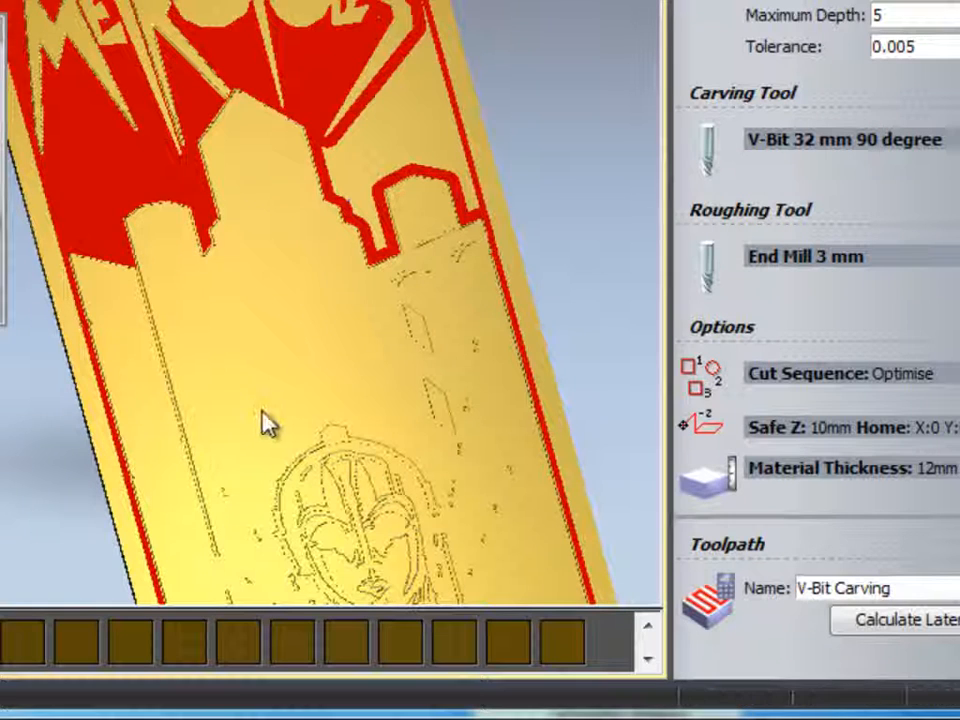
{"action": "middle_click_drag", "start_coordinate": [264, 410], "coordinate": [256, 205]}
{"action": "left_click_drag", "start_coordinate": [396, 489], "coordinate": [399, 418]}
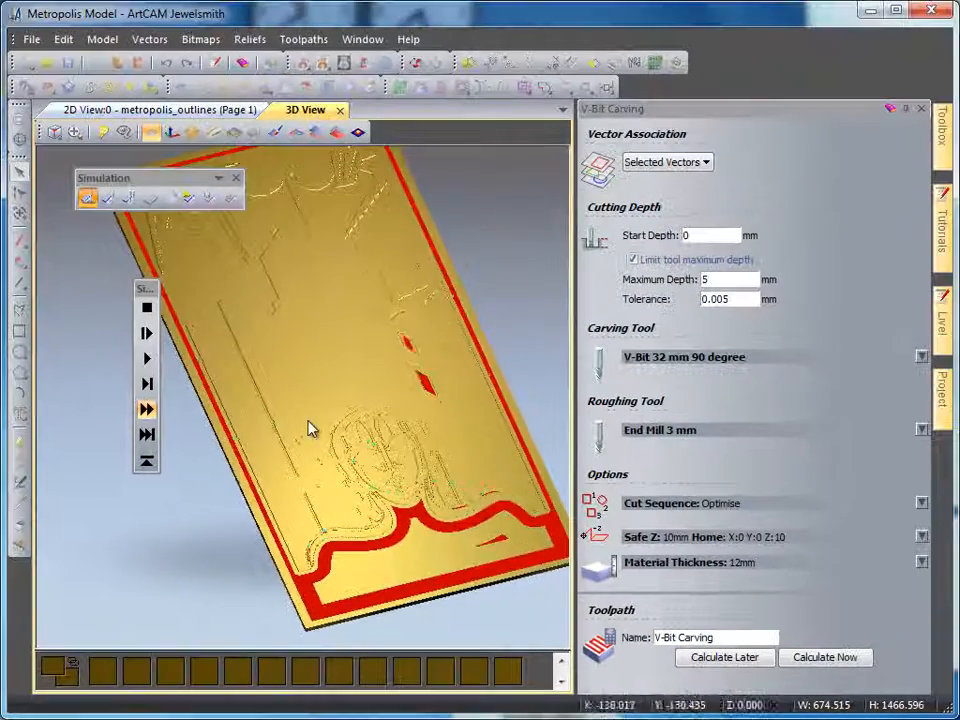
{"action": "middle_click_drag", "start_coordinate": [251, 261], "coordinate": [349, 300]}
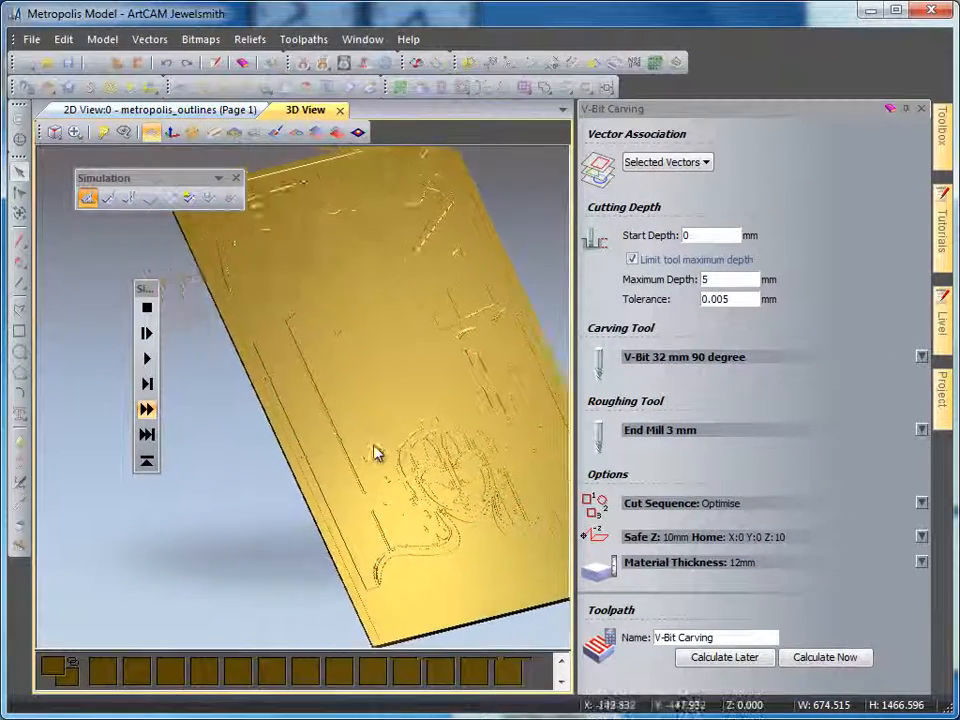
{"action": "scroll", "coordinate": [350, 297], "scroll_direction": "up", "scroll_amount": 3}
{"action": "scroll", "coordinate": [374, 444], "scroll_direction": "up", "scroll_amount": 2}
{"action": "left_click_drag", "start_coordinate": [416, 491], "coordinate": [413, 403]}
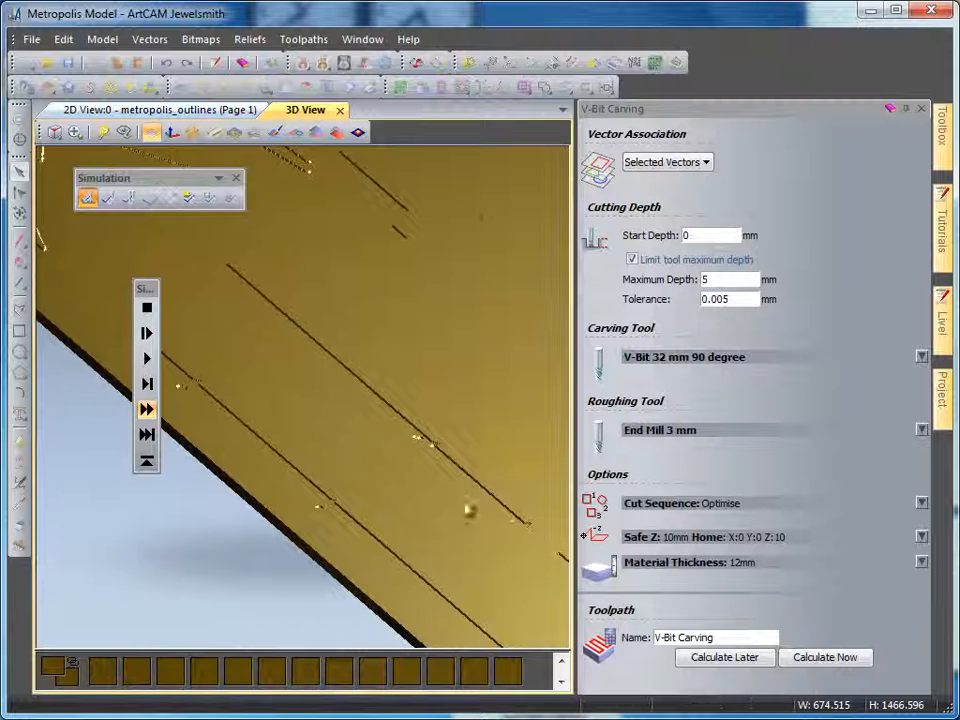
{"action": "left_click_drag", "start_coordinate": [493, 473], "coordinate": [401, 548]}
{"action": "left_click_drag", "start_coordinate": [392, 405], "coordinate": [332, 536]}
{"action": "left_click_drag", "start_coordinate": [405, 517], "coordinate": [366, 514]}
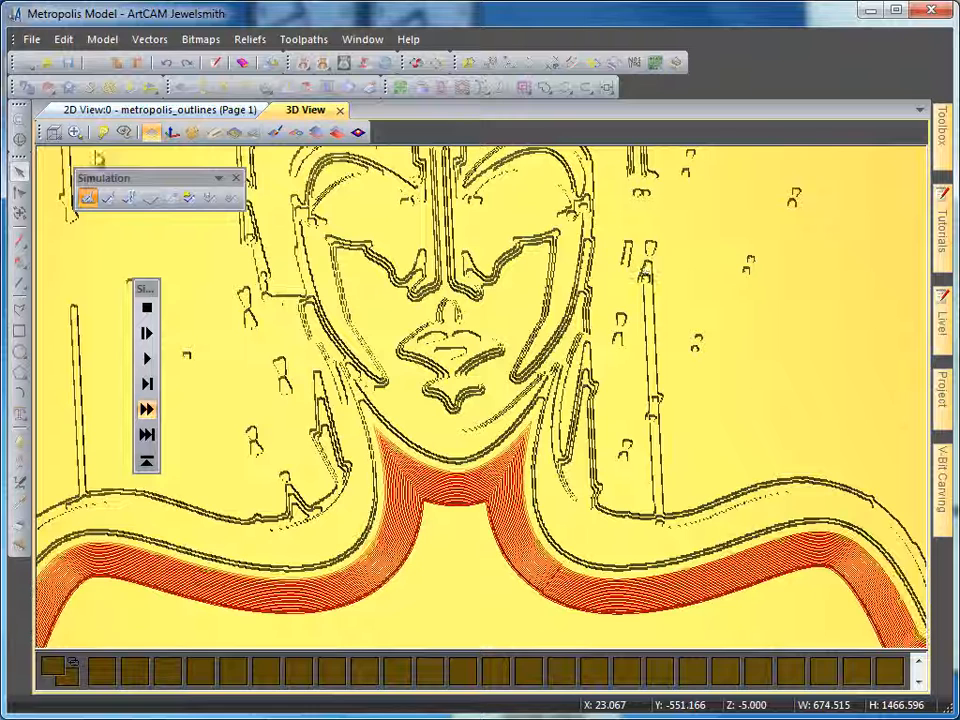
{"action": "left_click", "coordinate": [53, 133]}
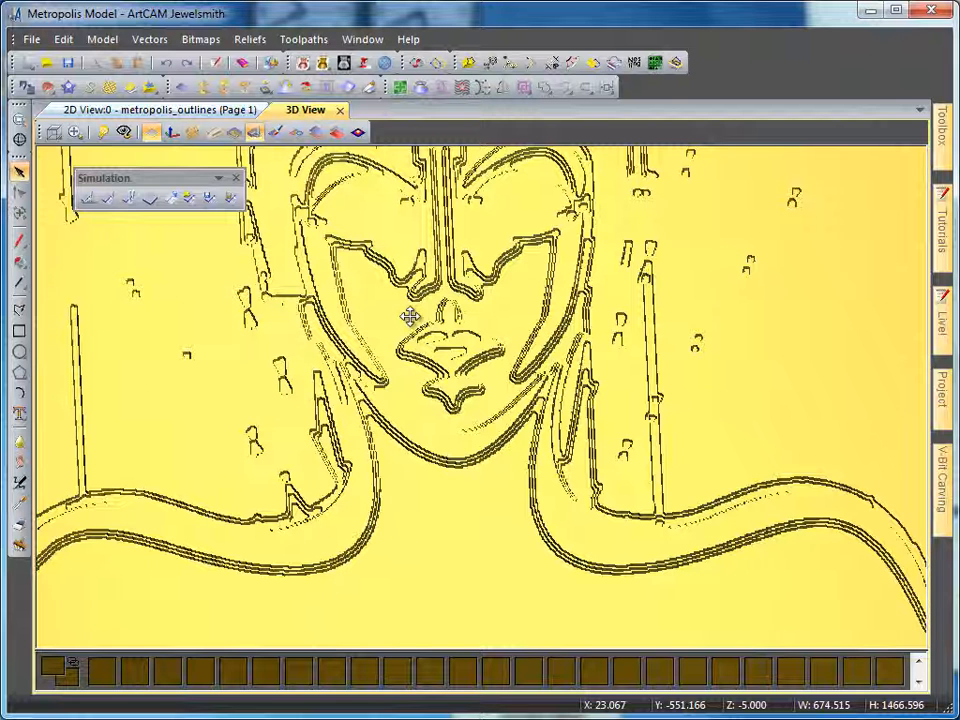
{"action": "scroll", "coordinate": [410, 316], "scroll_direction": "up", "scroll_amount": 5}
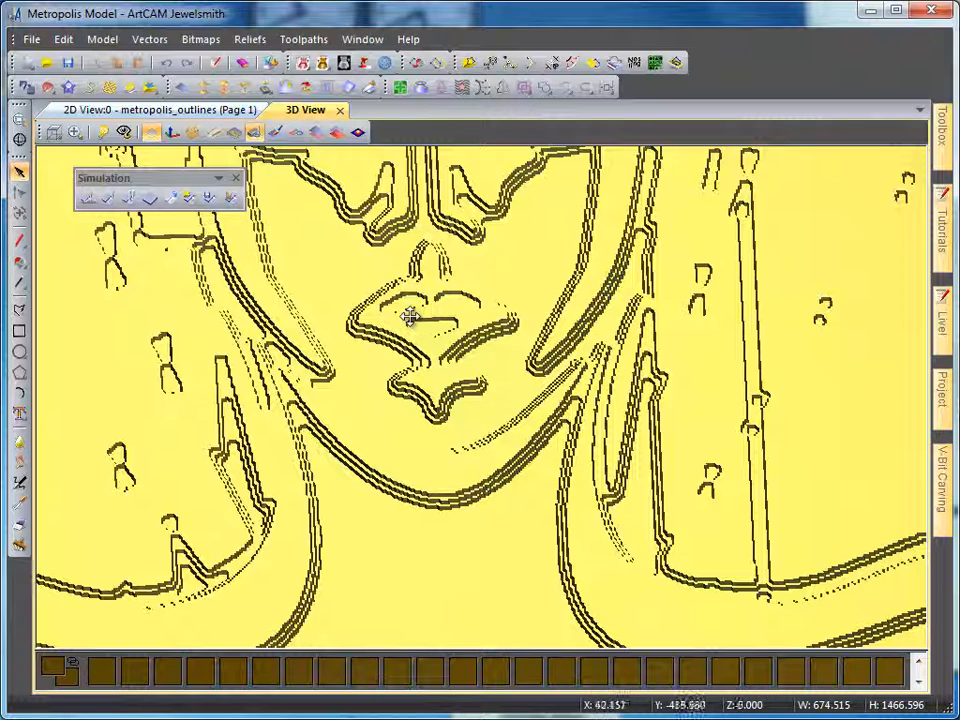
{"action": "left_click_drag", "start_coordinate": [410, 316], "coordinate": [410, 316]}
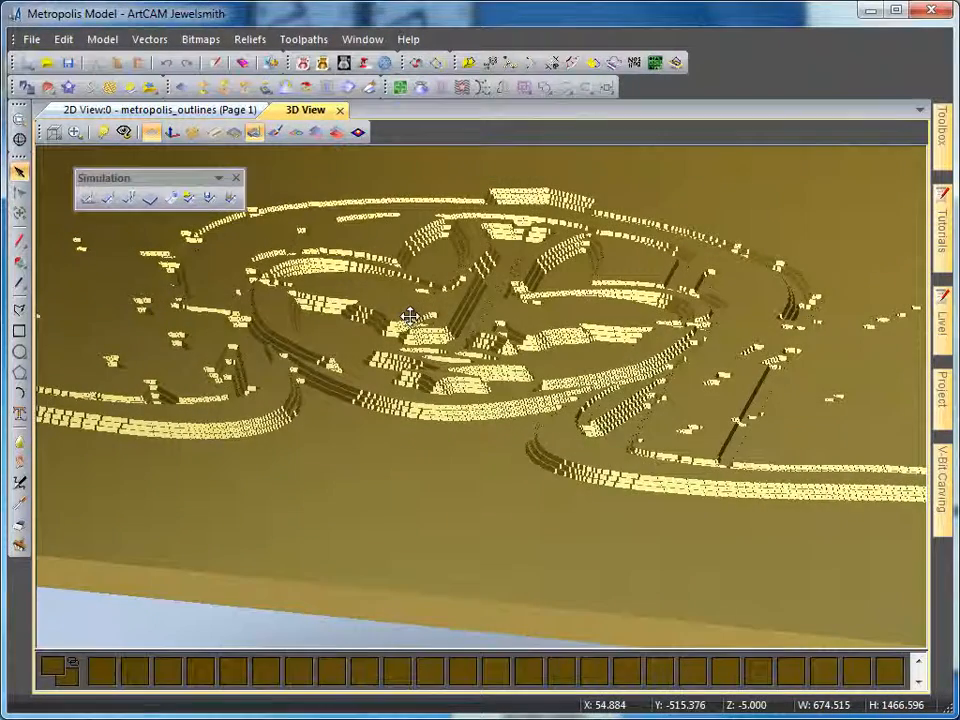
Step: Play the simulation of the V-bit carving pass over the roughed model, watching the cutter around the buildings up close
{"action": "scroll", "coordinate": [410, 316], "scroll_direction": "down", "scroll_amount": 5}
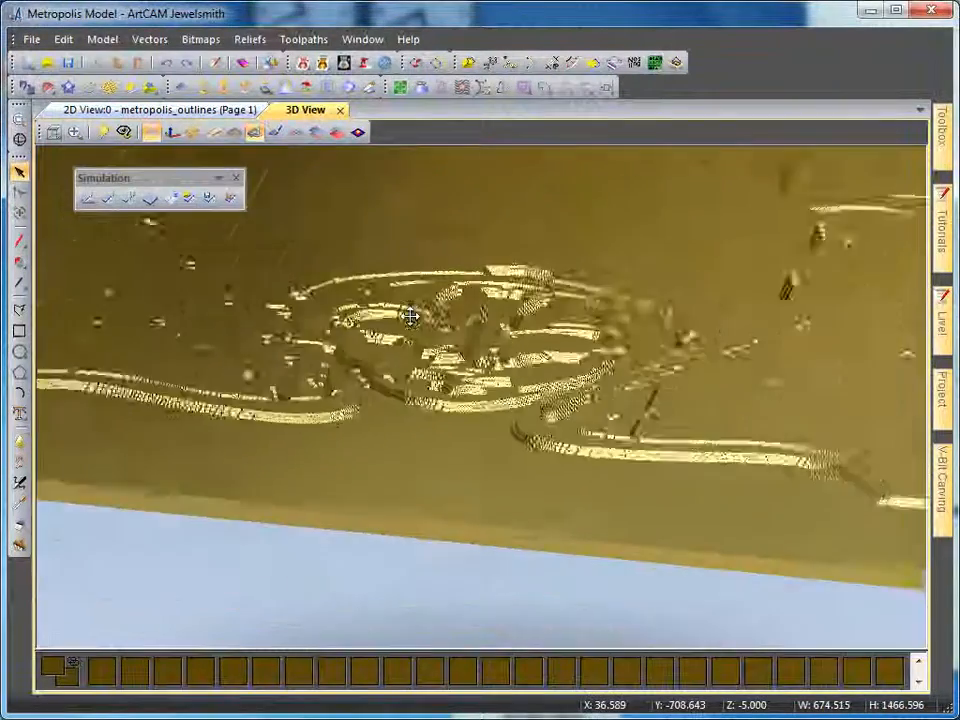
{"action": "left_click_drag", "start_coordinate": [410, 316], "coordinate": [410, 316]}
{"action": "scroll", "coordinate": [410, 316], "scroll_direction": "down", "scroll_amount": 5}
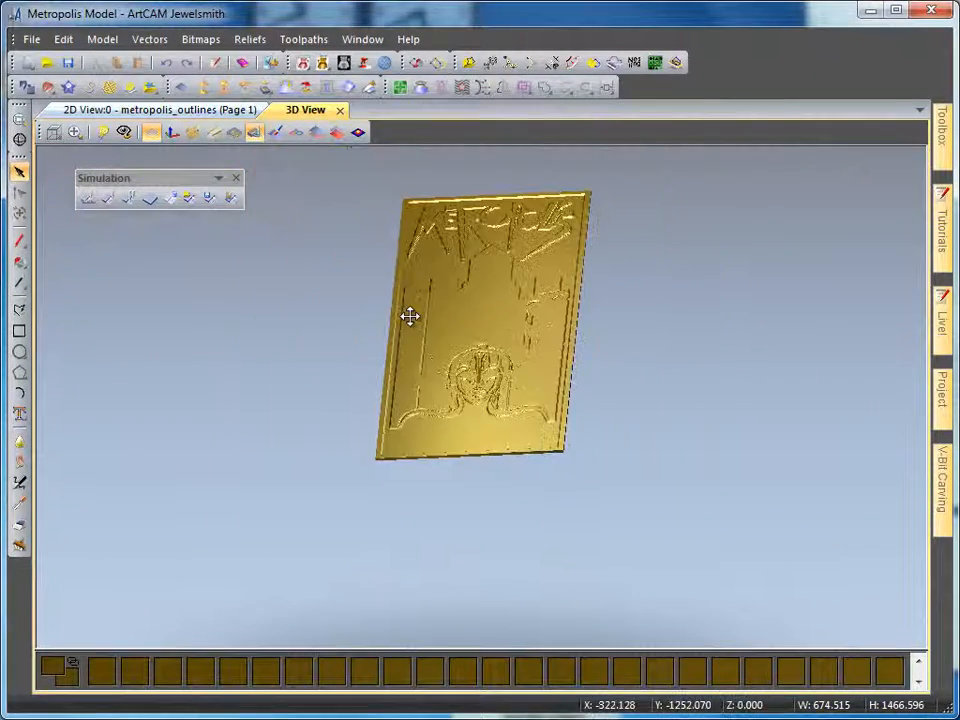
{"action": "scroll", "coordinate": [410, 316], "scroll_direction": "up", "scroll_amount": 8}
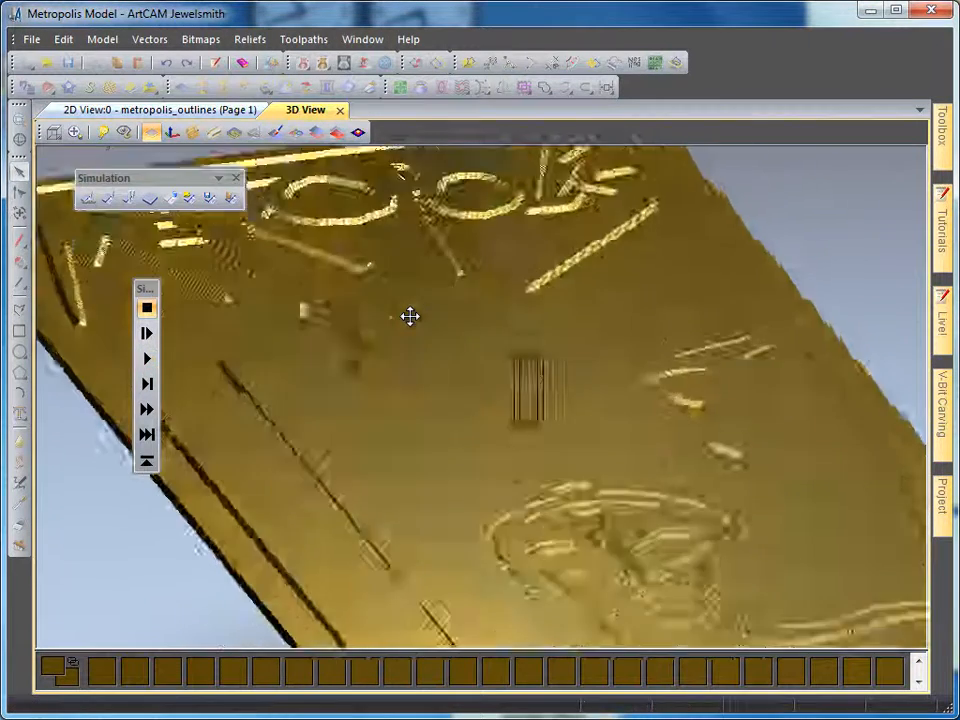
{"action": "left_click_drag", "start_coordinate": [410, 316], "coordinate": [410, 316]}
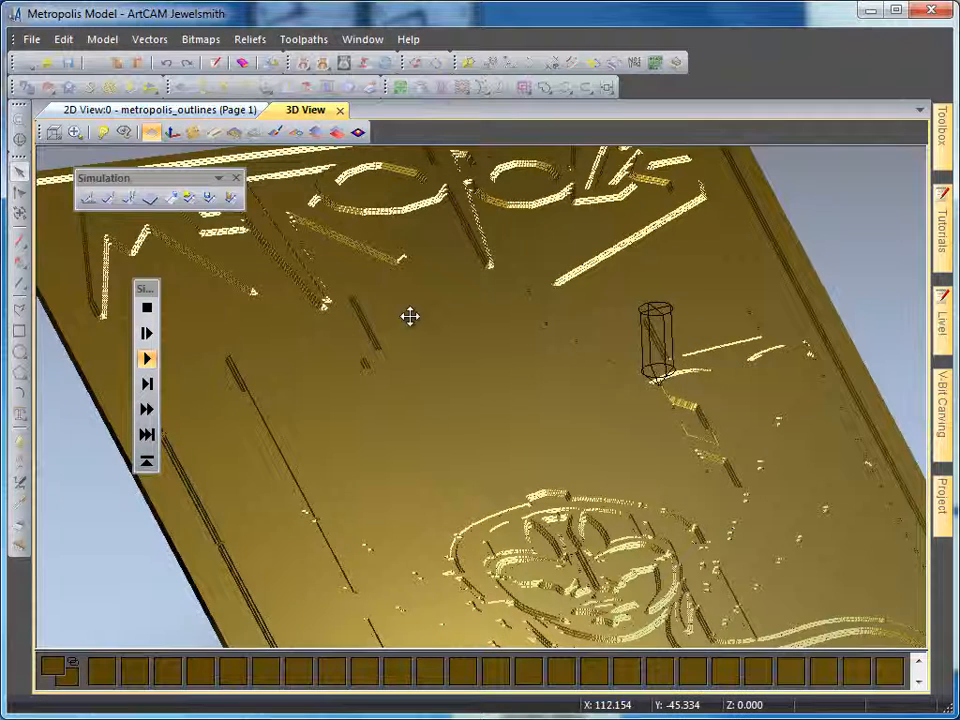
{"action": "scroll", "coordinate": [410, 316], "scroll_direction": "up", "scroll_amount": 5}
{"action": "middle_click_drag", "start_coordinate": [410, 316], "coordinate": [410, 316]}
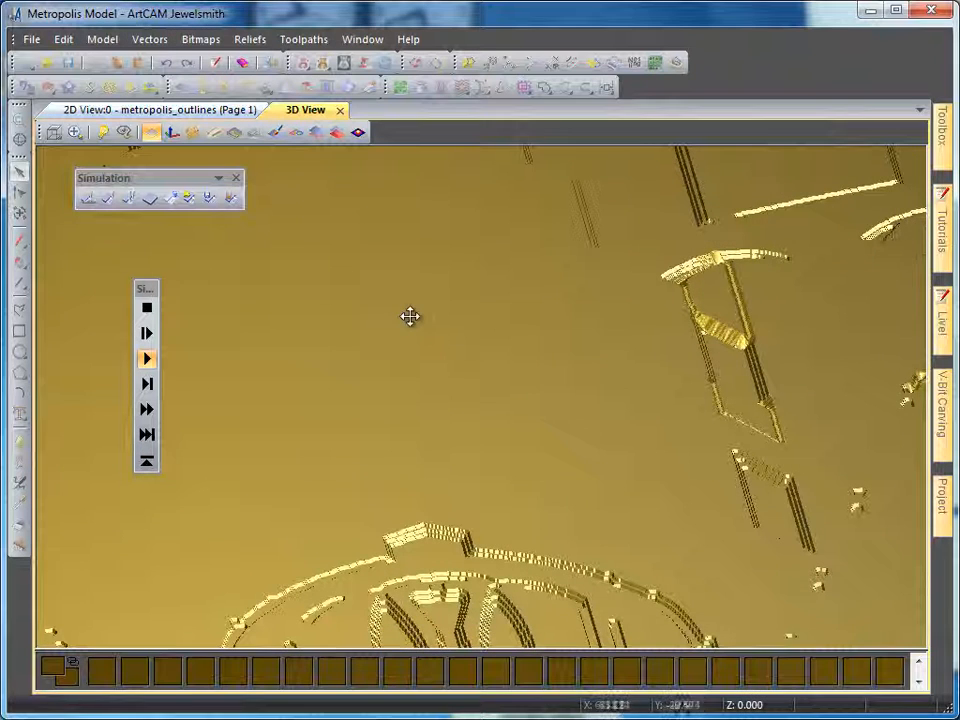
Step: Run the rest of the V-bit carving simulation in fast forward while viewing the whole Metropolis artwork
{"action": "left_click", "coordinate": [147, 409]}
{"action": "scroll", "coordinate": [452, 398], "scroll_direction": "down", "scroll_amount": 5}
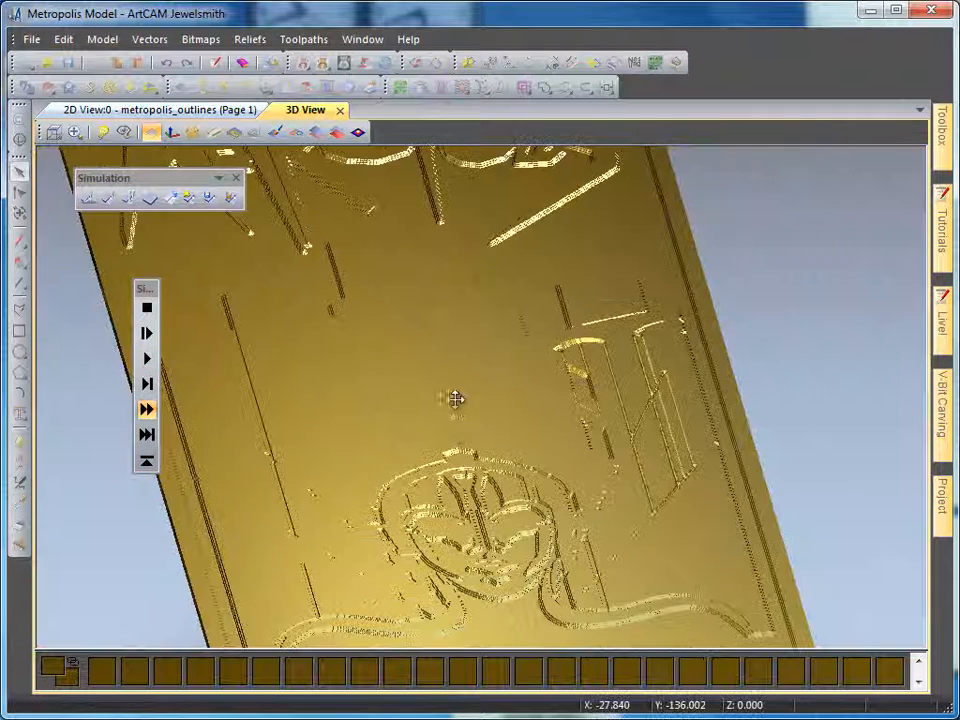
{"action": "scroll", "coordinate": [493, 515], "scroll_direction": "down", "scroll_amount": 5}
{"action": "left_click_drag", "start_coordinate": [494, 496], "coordinate": [460, 506]}
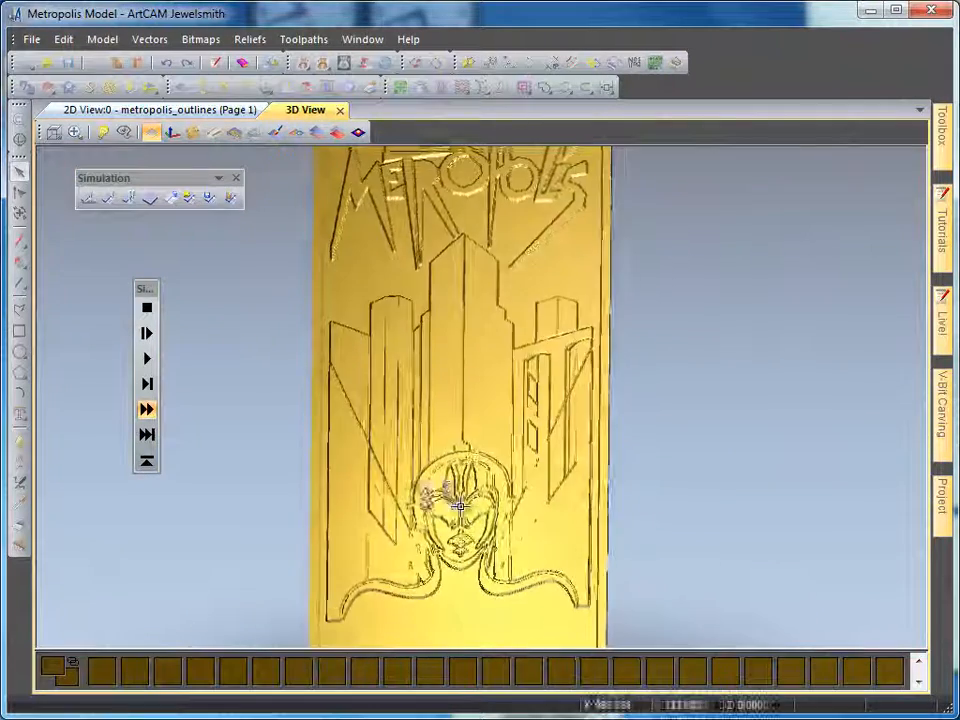
Step: Examine the simulated V-bit carving of the face and buildings close up and from an angle, ending on the whole panel
{"action": "scroll", "coordinate": [457, 303], "scroll_direction": "up", "scroll_amount": 2}
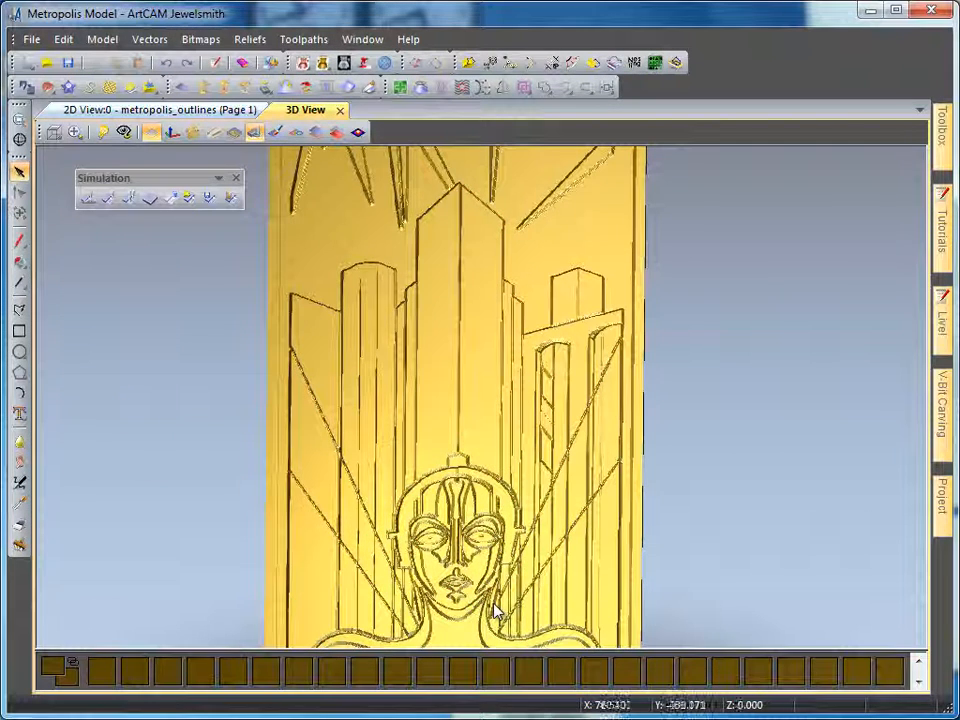
{"action": "left_click_drag", "start_coordinate": [494, 604], "coordinate": [494, 604]}
{"action": "scroll", "coordinate": [494, 604], "scroll_direction": "up", "scroll_amount": 4}
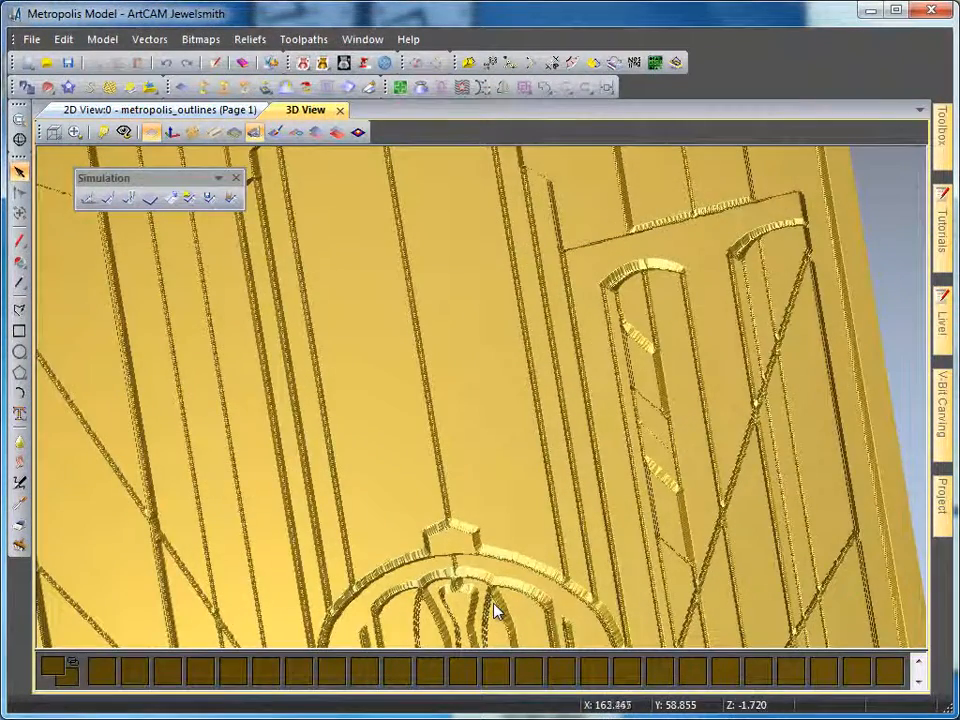
{"action": "scroll", "coordinate": [494, 604], "scroll_direction": "down", "scroll_amount": 5}
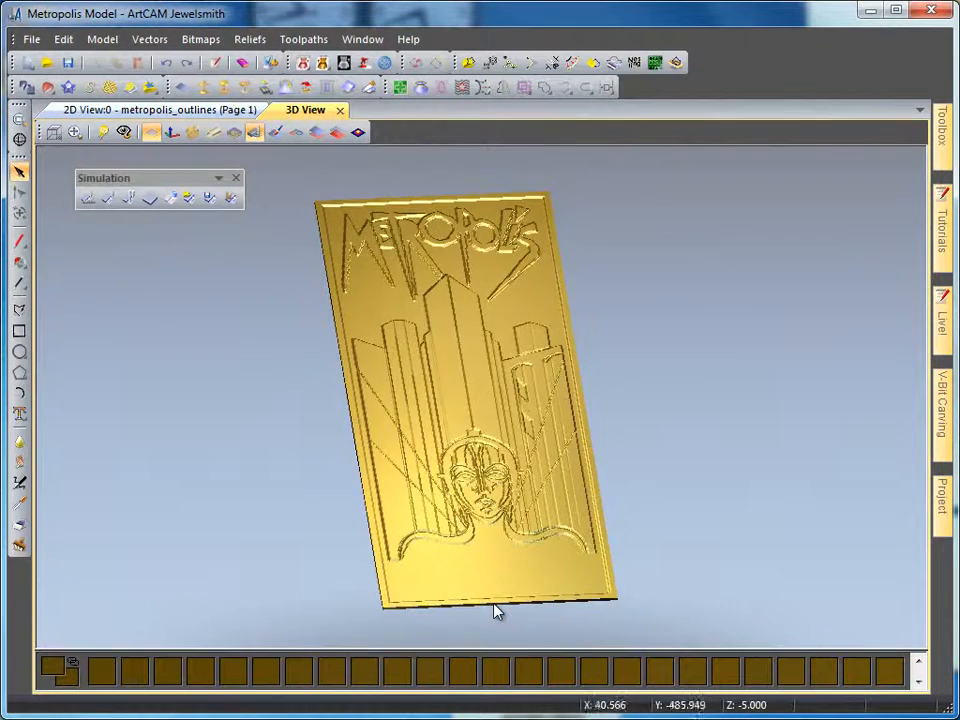